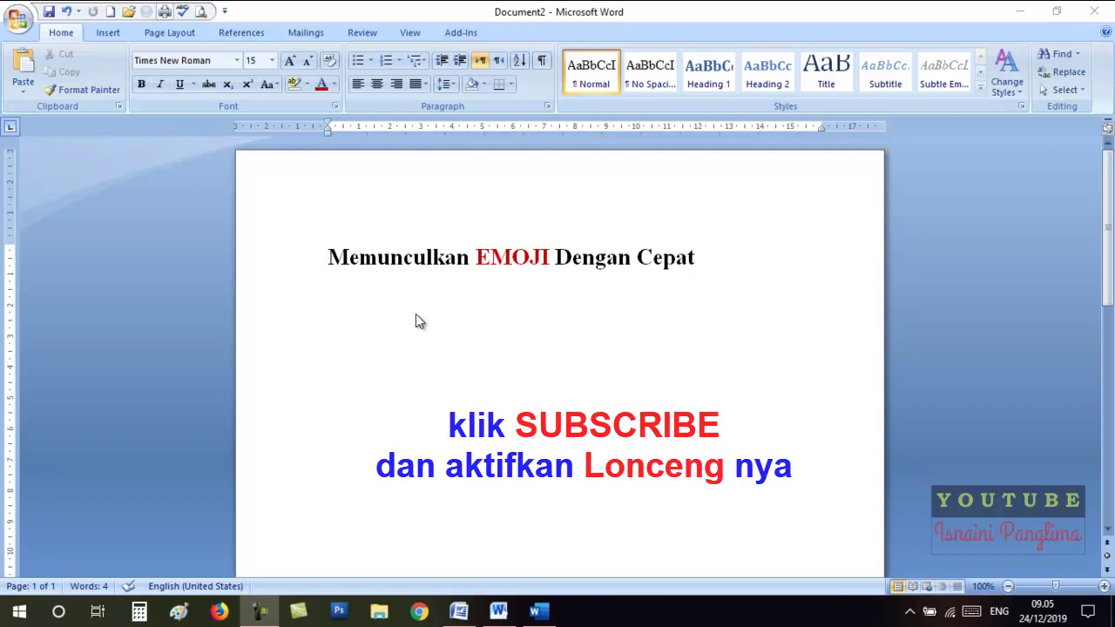
Step: Place the caret on the empty line below the title in Document2
{"action": "left_click", "coordinate": [498, 317]}
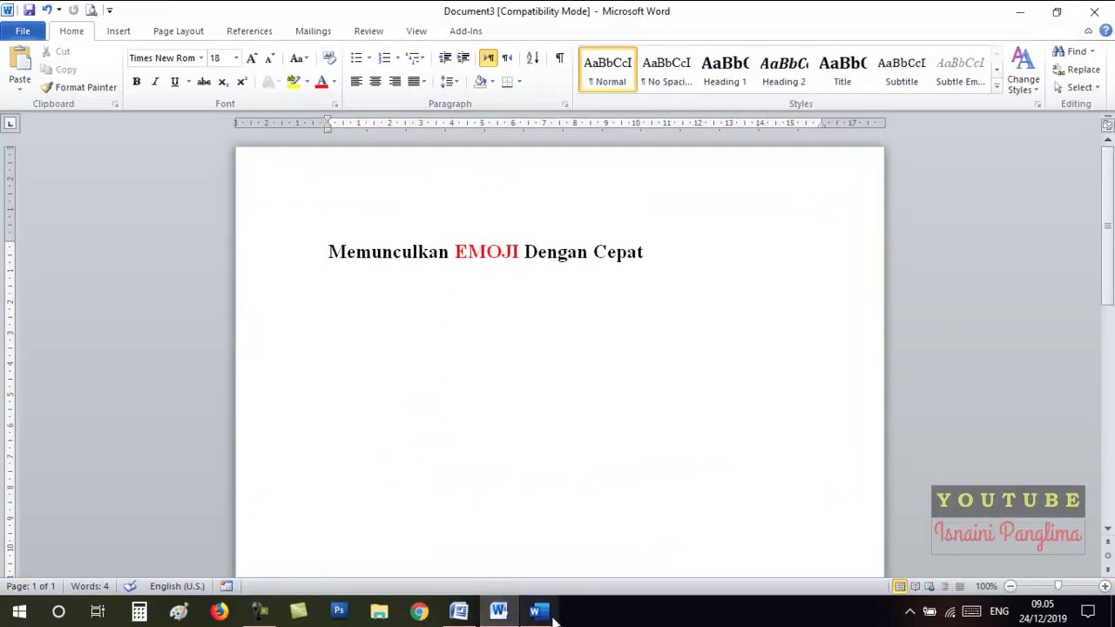
{"action": "left_click", "coordinate": [535, 610]}
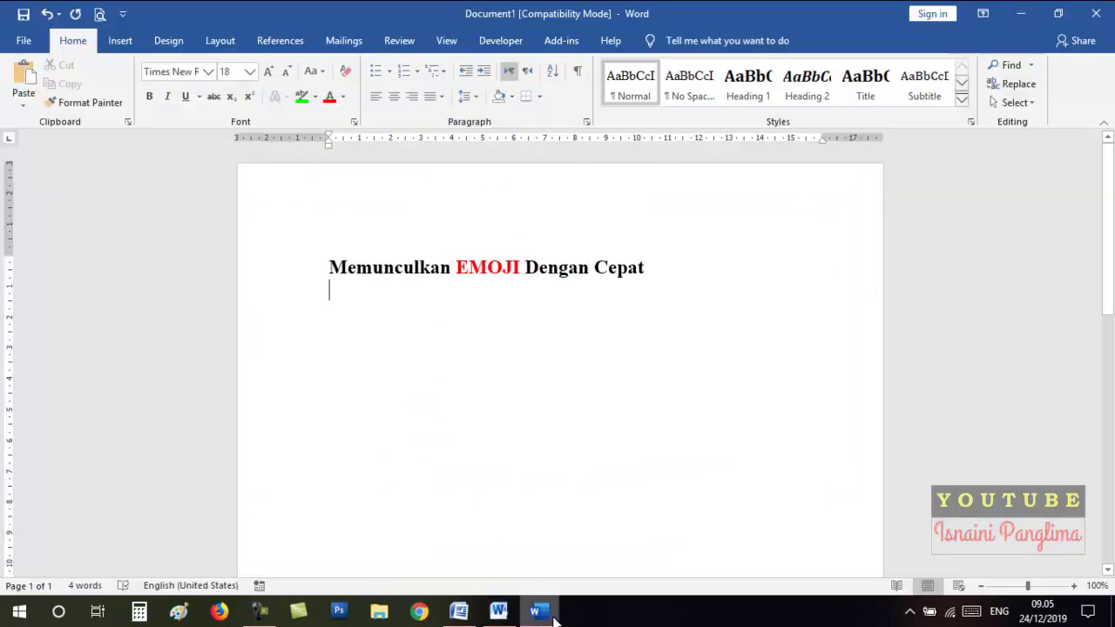
{"action": "left_click", "coordinate": [459, 612]}
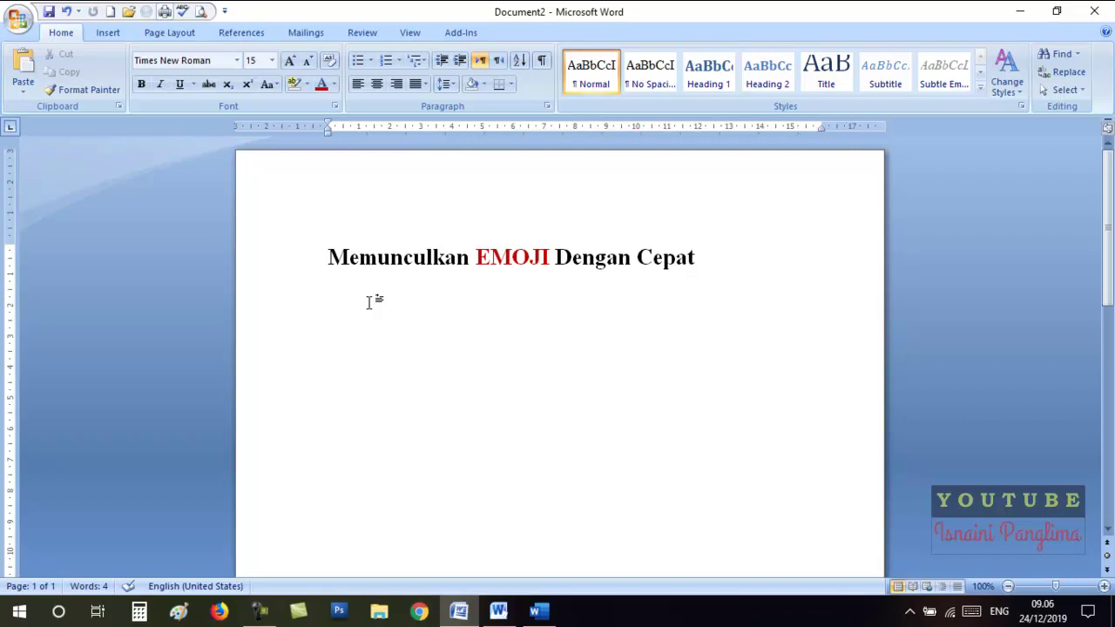
Step: Insert cross mark, sparkles and heart-exclamation emoji from the emoji panel, then close it
{"action": "key", "text": "super+period"}
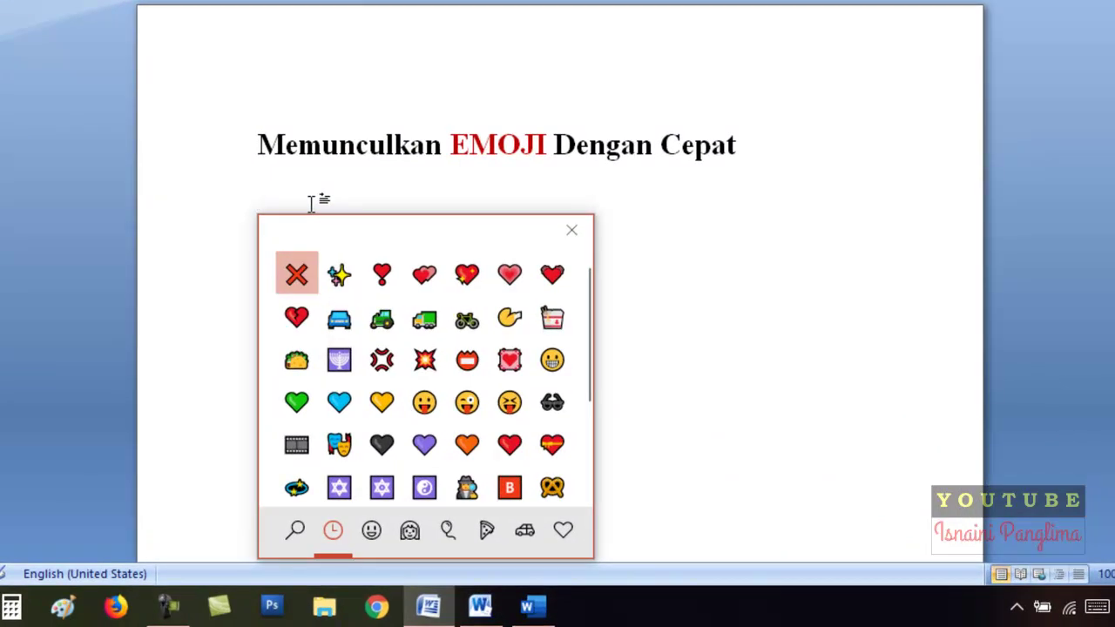
{"action": "left_click", "coordinate": [296, 277]}
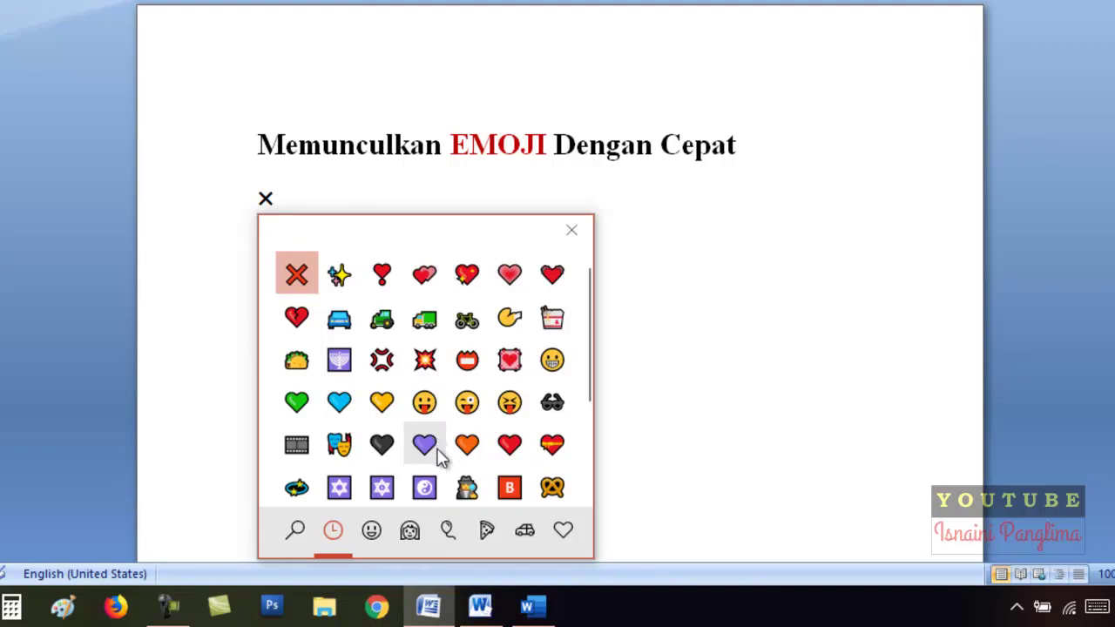
{"action": "left_click", "coordinate": [342, 279]}
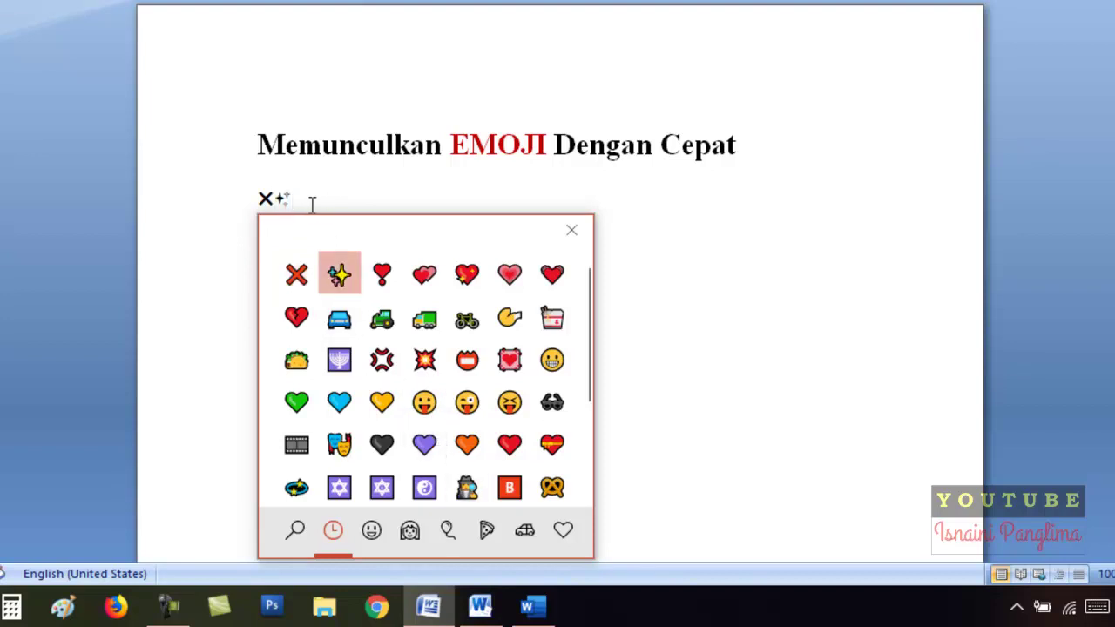
{"action": "left_click", "coordinate": [383, 277]}
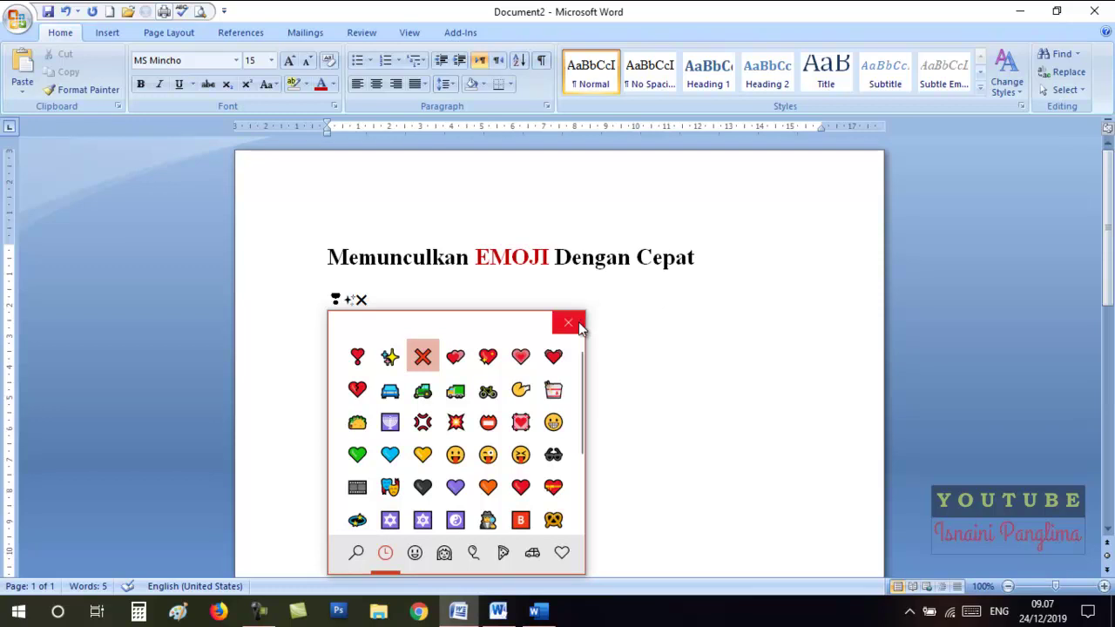
{"action": "left_click", "coordinate": [578, 321]}
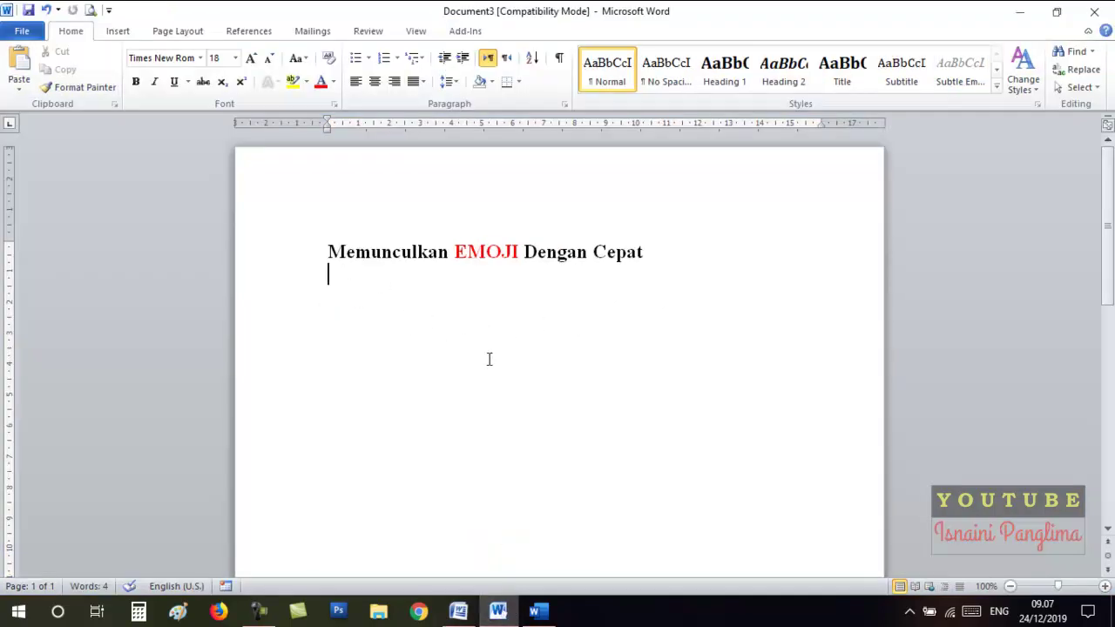
Step: Insert cross mark, sparkles and heart-exclamation emoji under Document3's title, then bring up the Word 2016 document
{"action": "key", "text": "super+period"}
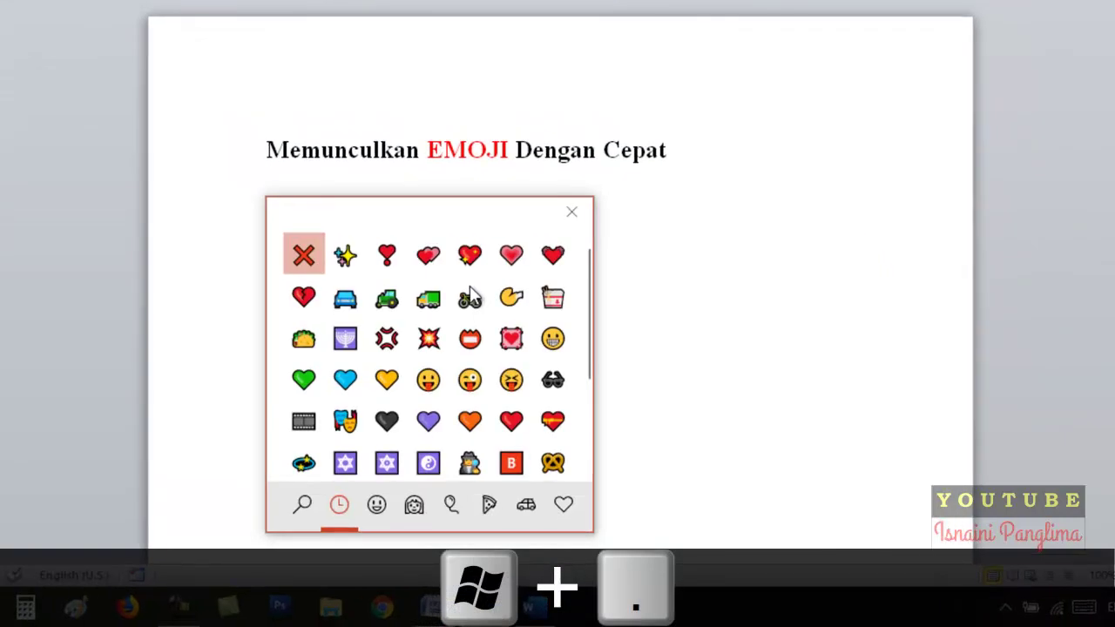
{"action": "left_click", "coordinate": [307, 260]}
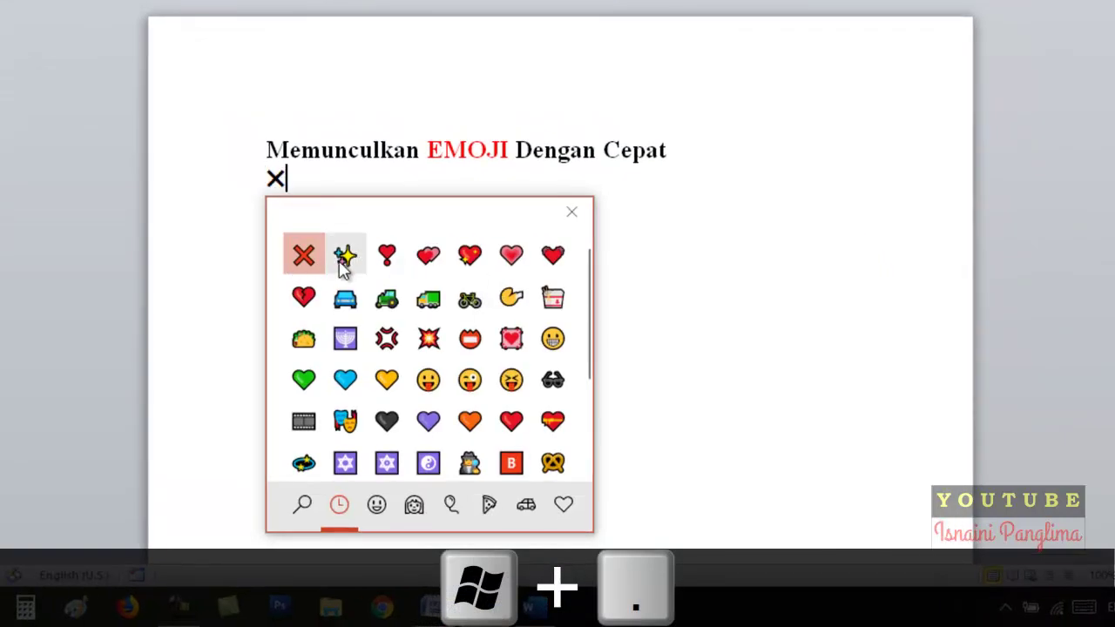
{"action": "left_click", "coordinate": [342, 264]}
{"action": "left_click", "coordinate": [387, 259]}
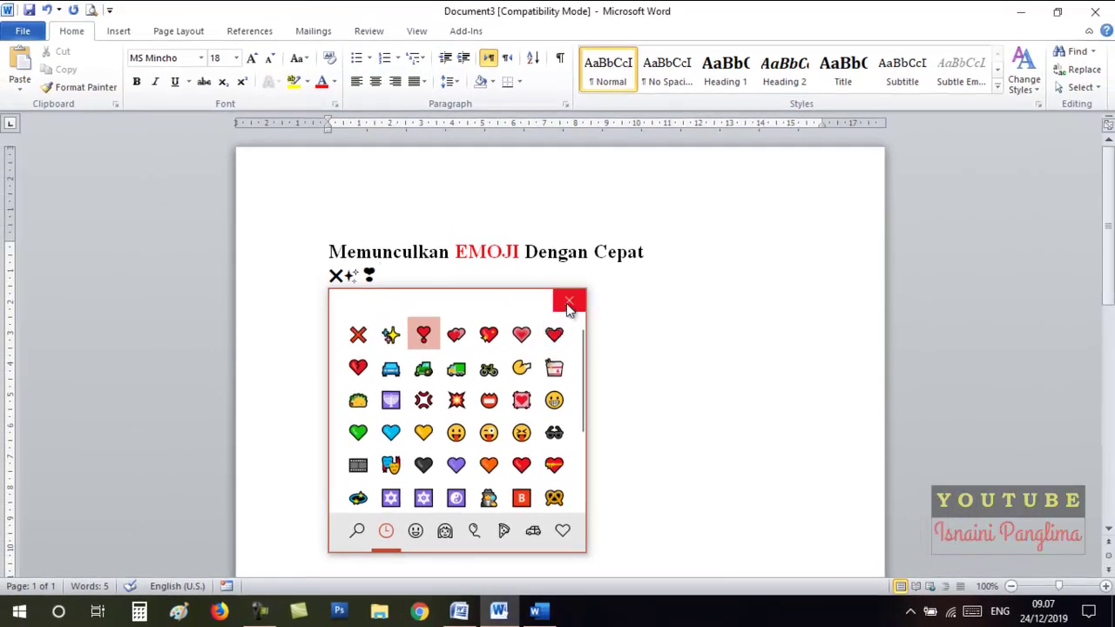
{"action": "left_click", "coordinate": [568, 306]}
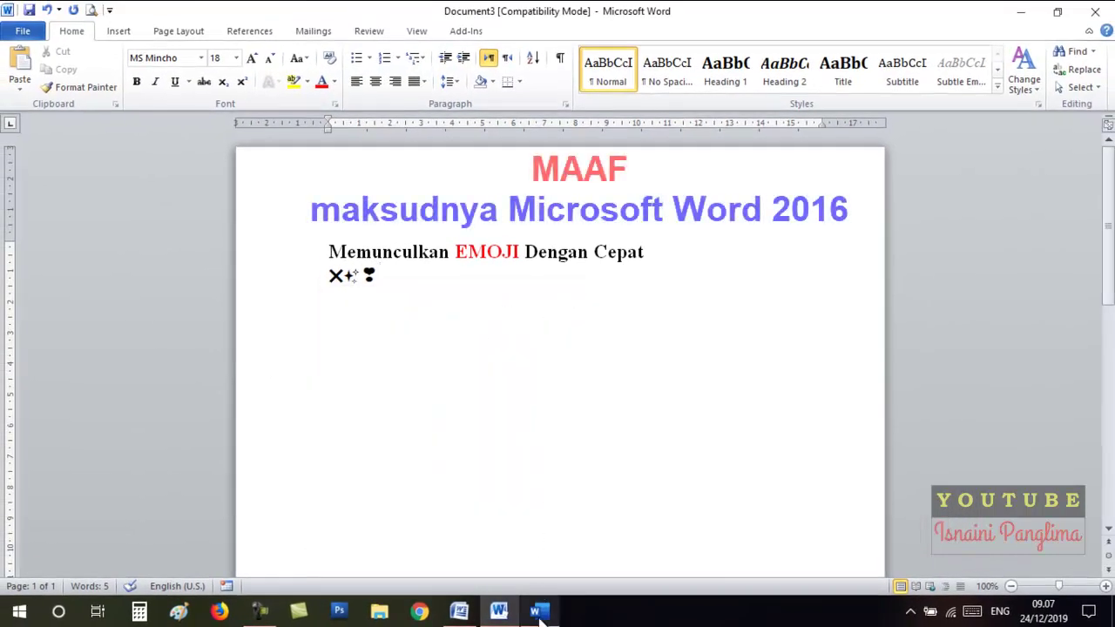
{"action": "left_click", "coordinate": [539, 612]}
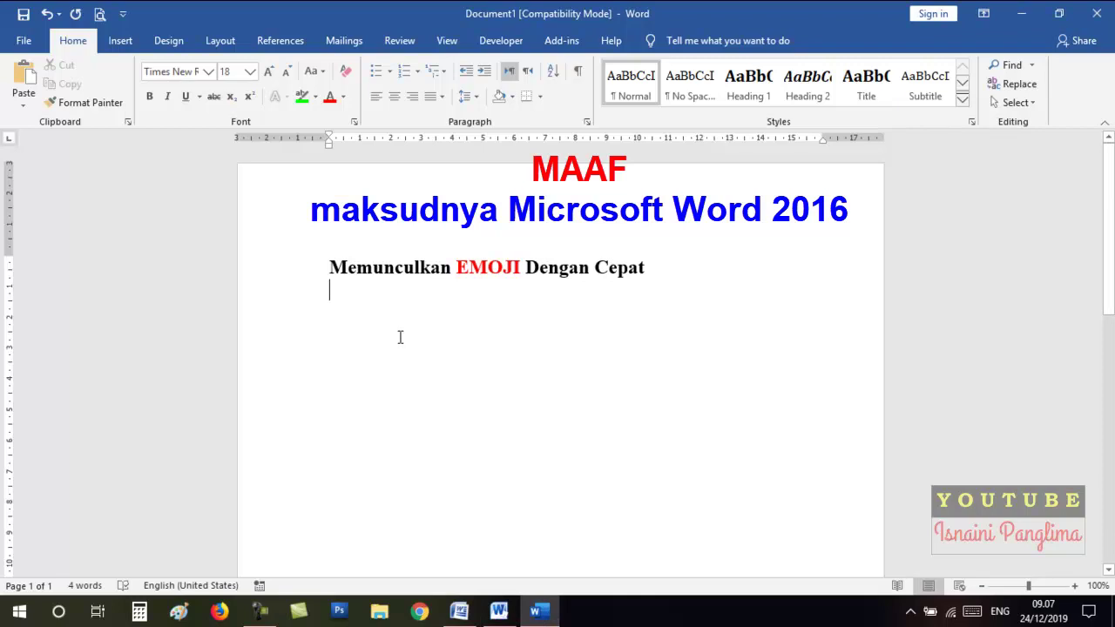
Step: Add heart-exclamation, sparkles, cross mark and four heart emoji below the title
{"action": "key", "text": "super+period"}
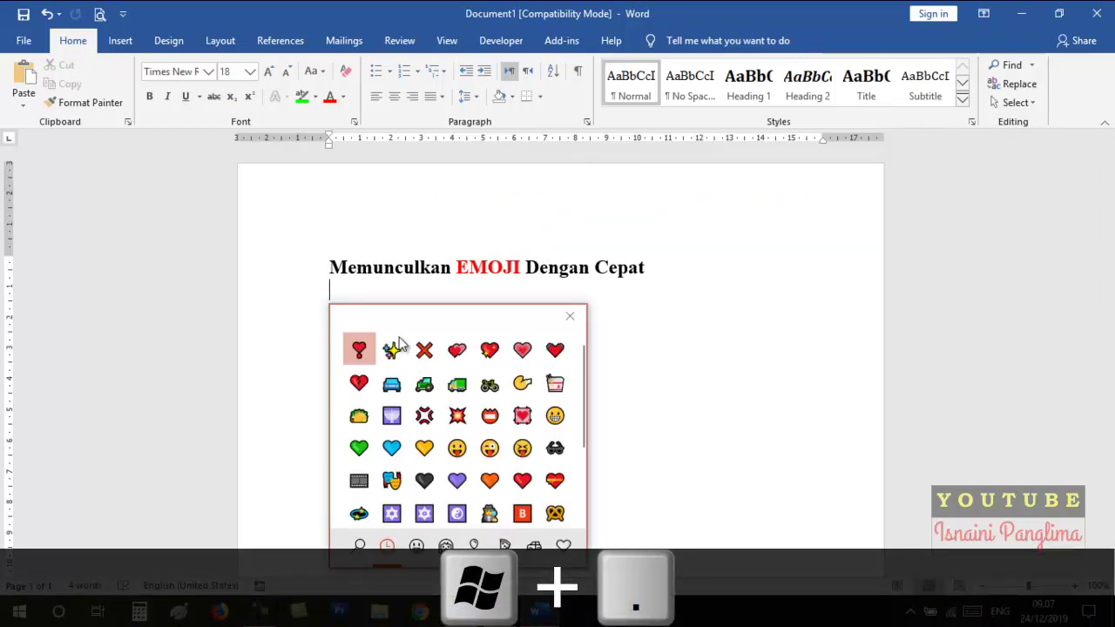
{"action": "key", "text": "Return"}
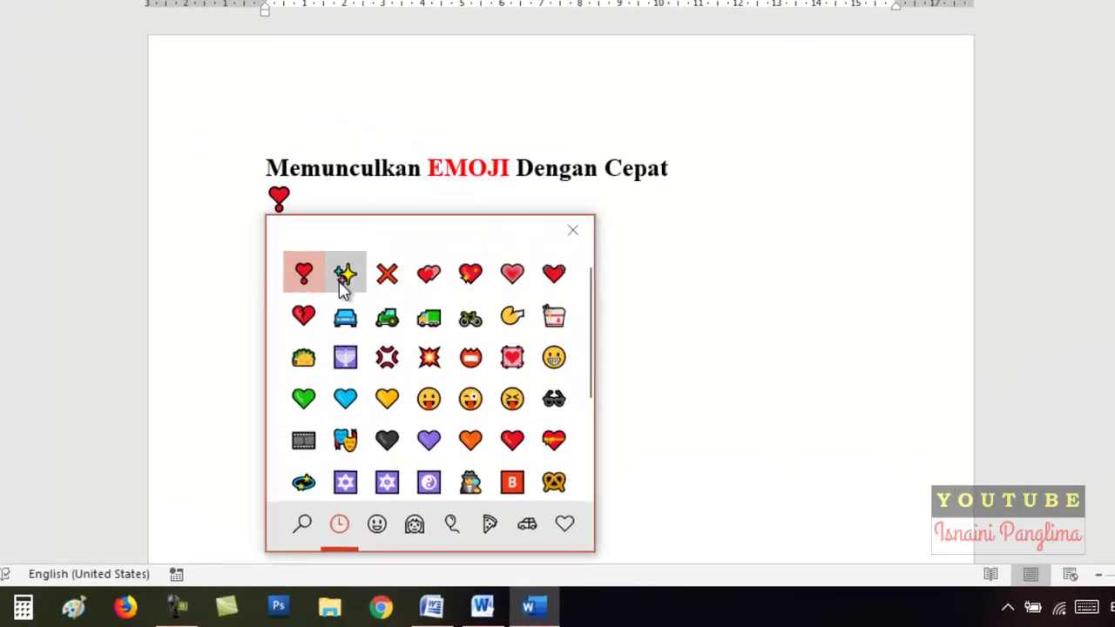
{"action": "left_click", "coordinate": [392, 349]}
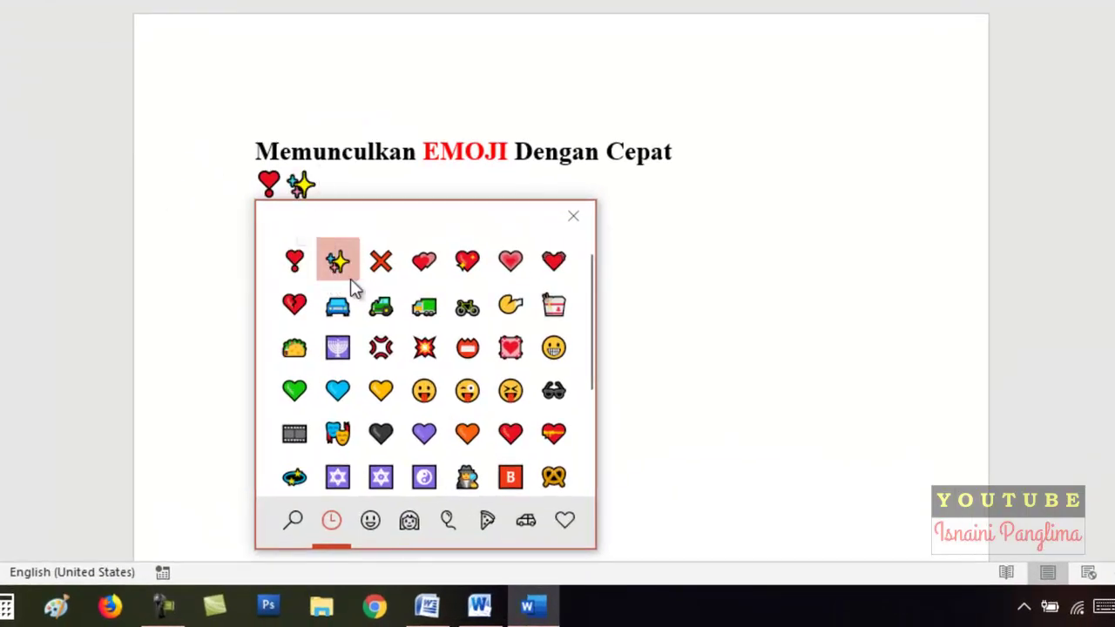
{"action": "left_click", "coordinate": [381, 265]}
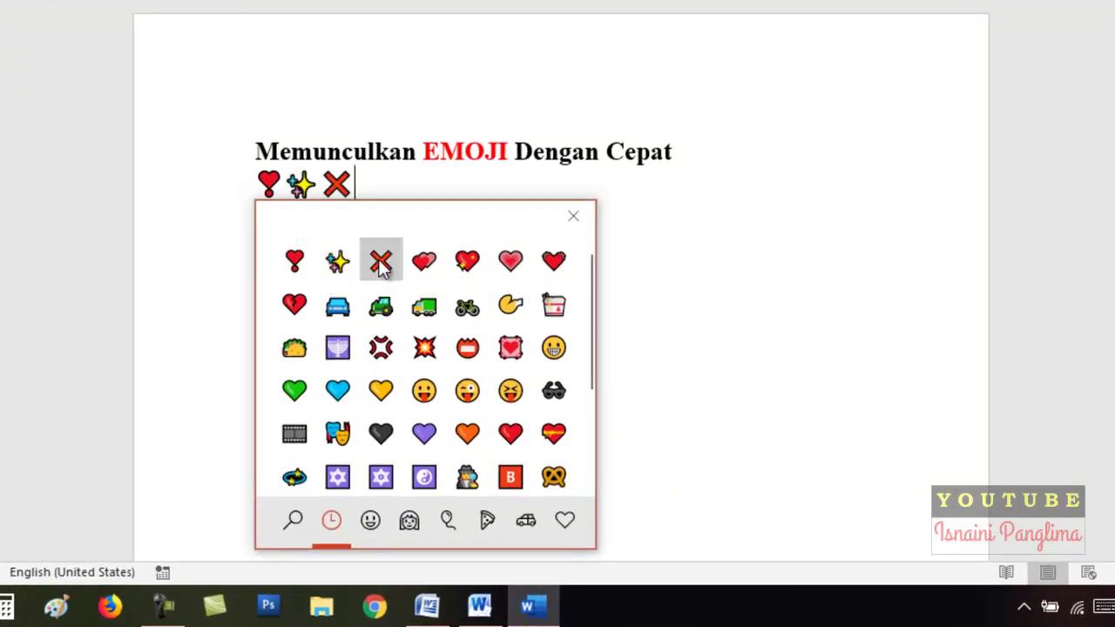
{"action": "left_click", "coordinate": [426, 264]}
{"action": "left_click", "coordinate": [467, 265]}
{"action": "left_click", "coordinate": [512, 265]}
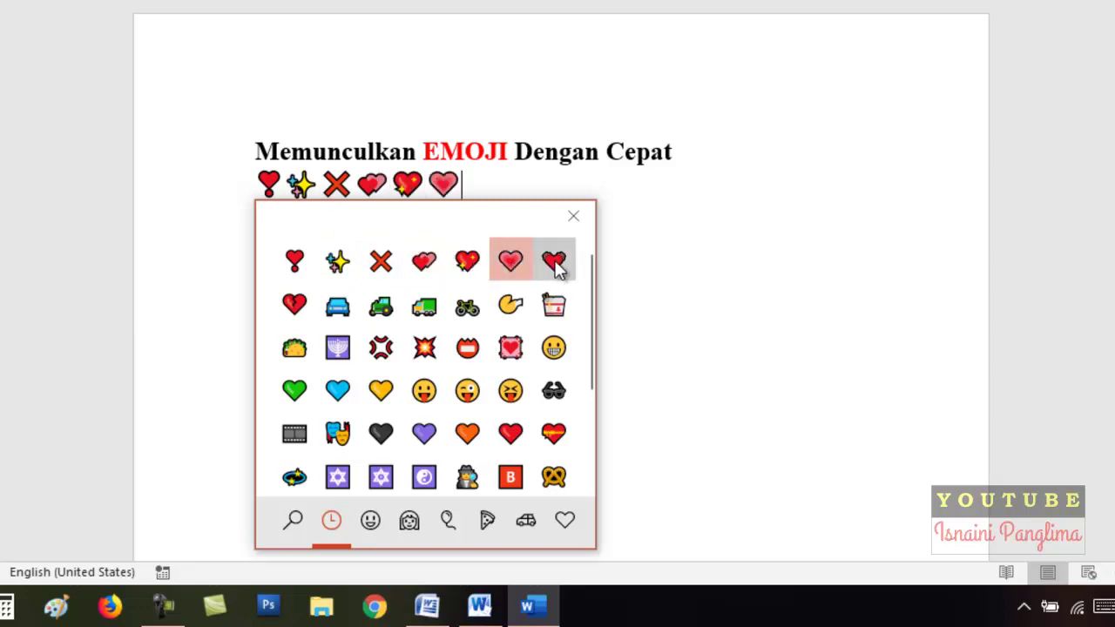
{"action": "left_click", "coordinate": [554, 264]}
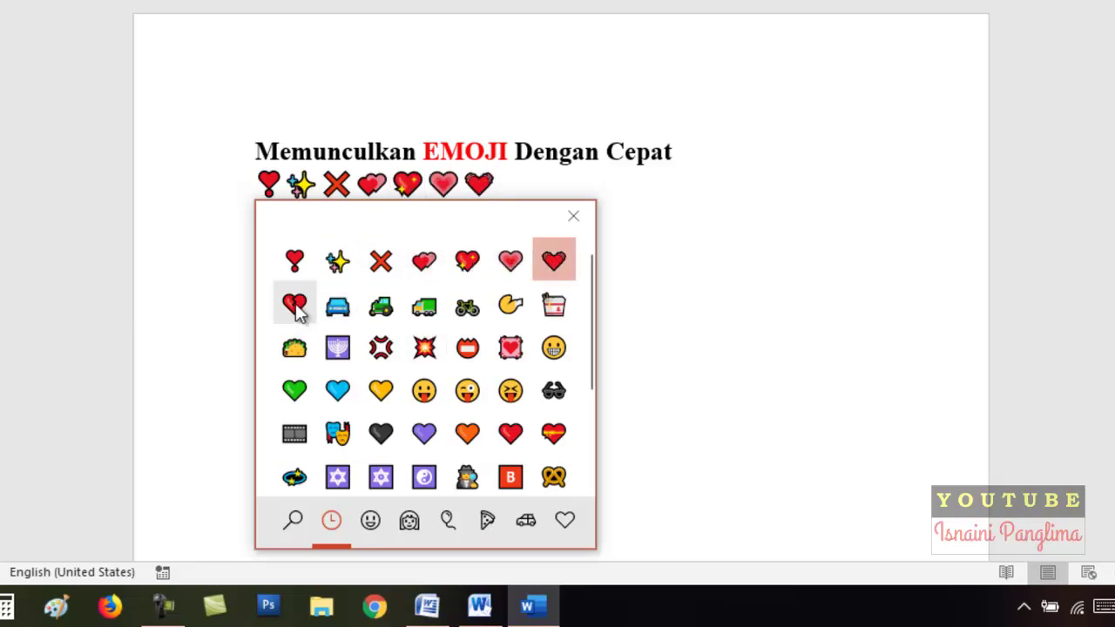
Step: Add broken heart, car, tractor, truck and bicycle emoji to the line
{"action": "left_click", "coordinate": [296, 306]}
{"action": "left_click", "coordinate": [338, 307]}
{"action": "left_click", "coordinate": [381, 307]}
{"action": "left_click", "coordinate": [424, 306]}
{"action": "left_click", "coordinate": [467, 307]}
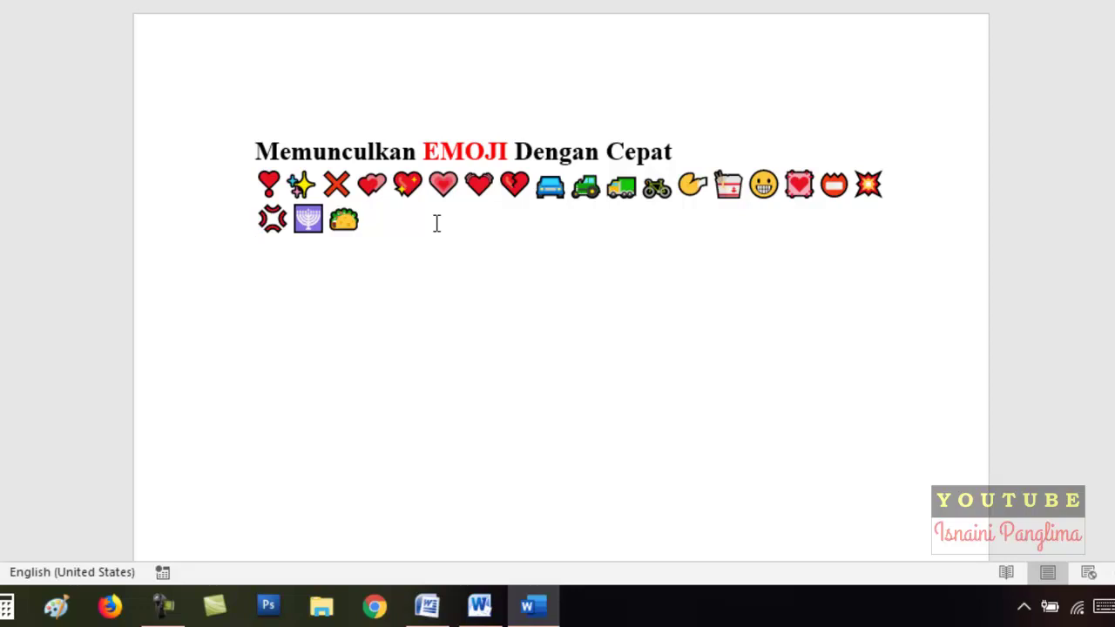
Step: Add smiling, tears-of-joy, rolling-laughing, sunglasses, grinning, kissing and heart-eyes faces on the new line
{"action": "key", "text": "super+period"}
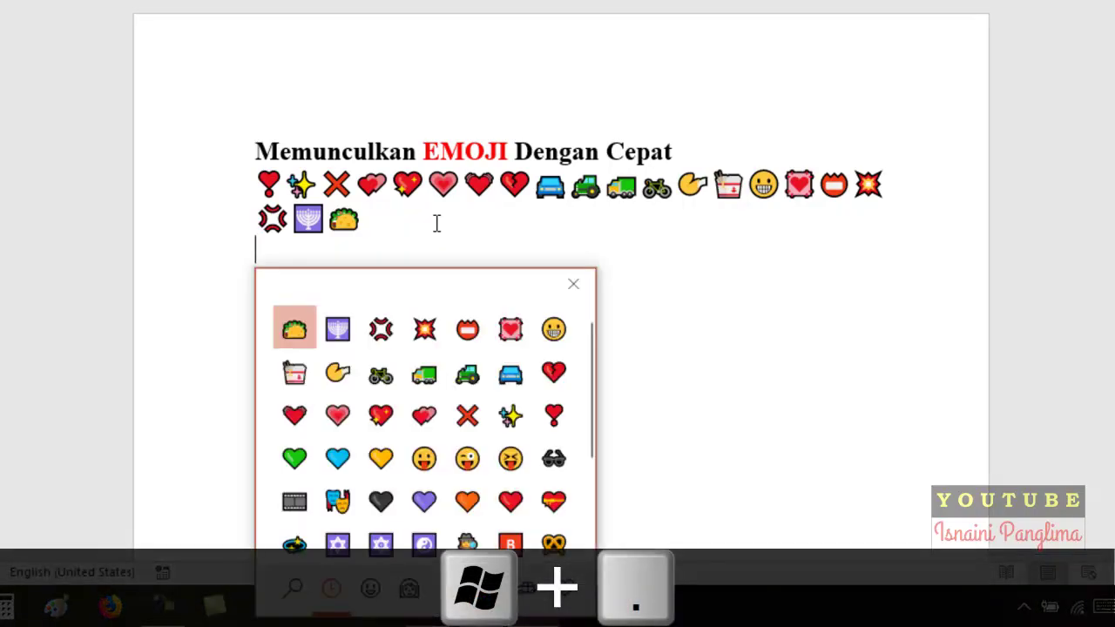
{"action": "left_click", "coordinate": [370, 589]}
{"action": "left_click", "coordinate": [381, 413]}
{"action": "left_click", "coordinate": [381, 328]}
{"action": "left_click", "coordinate": [434, 338]}
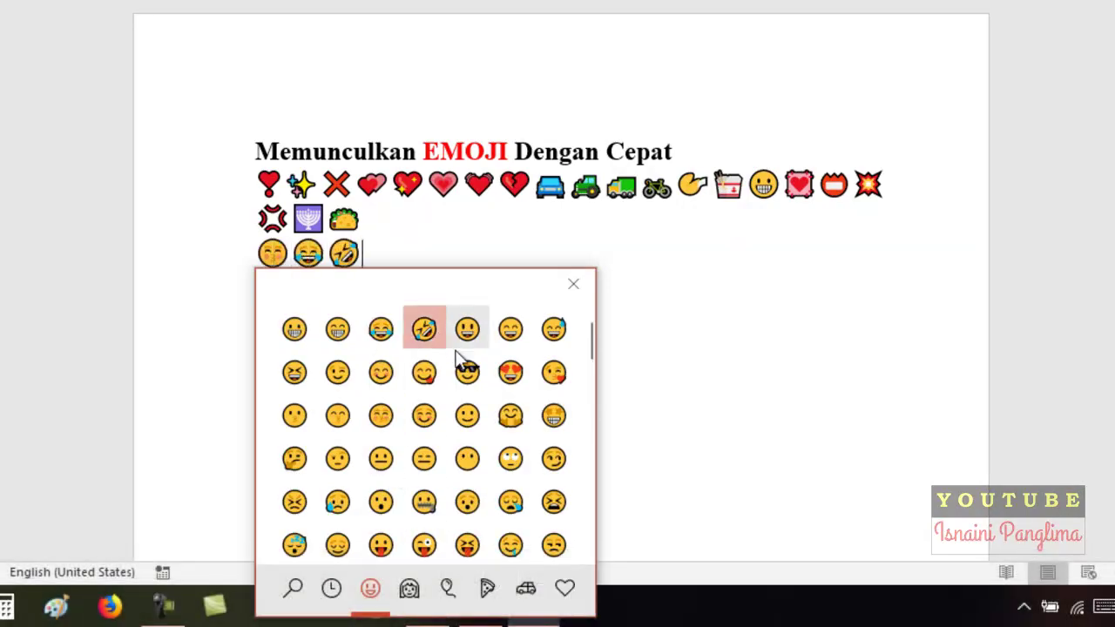
{"action": "left_click", "coordinate": [466, 370]}
{"action": "left_click", "coordinate": [467, 329]}
{"action": "left_click", "coordinate": [510, 329]}
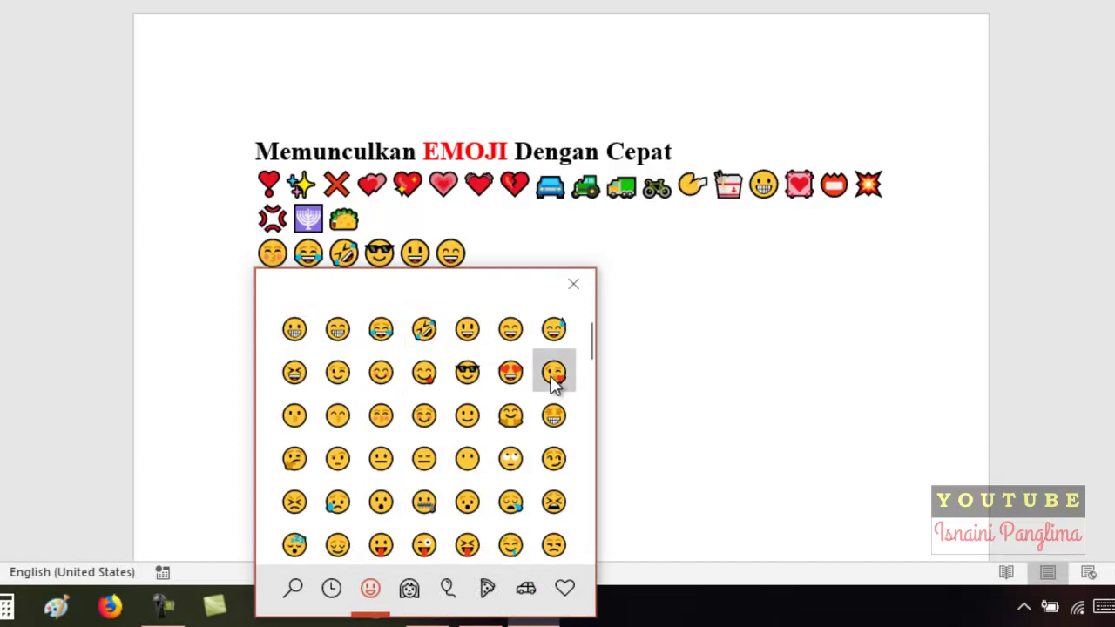
{"action": "left_click", "coordinate": [553, 372]}
{"action": "left_click", "coordinate": [511, 372]}
Step: Add two detectives, a ticket, cactus, sparkler, balloon, hand and red dress emoji
{"action": "left_click", "coordinate": [409, 592]}
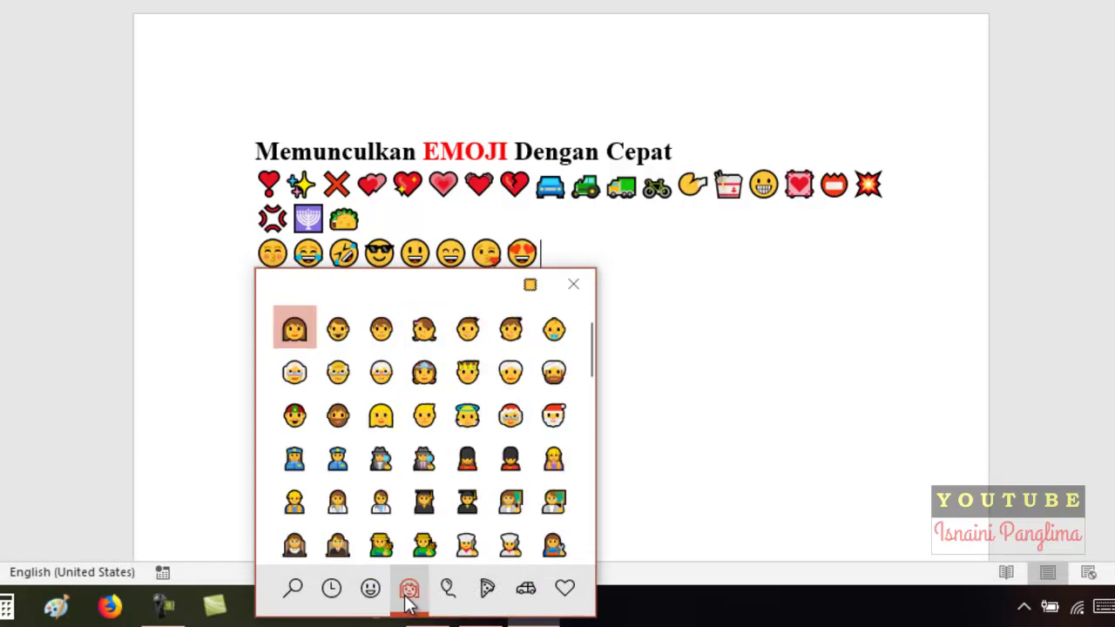
{"action": "left_click", "coordinate": [424, 458]}
{"action": "left_click", "coordinate": [380, 459]}
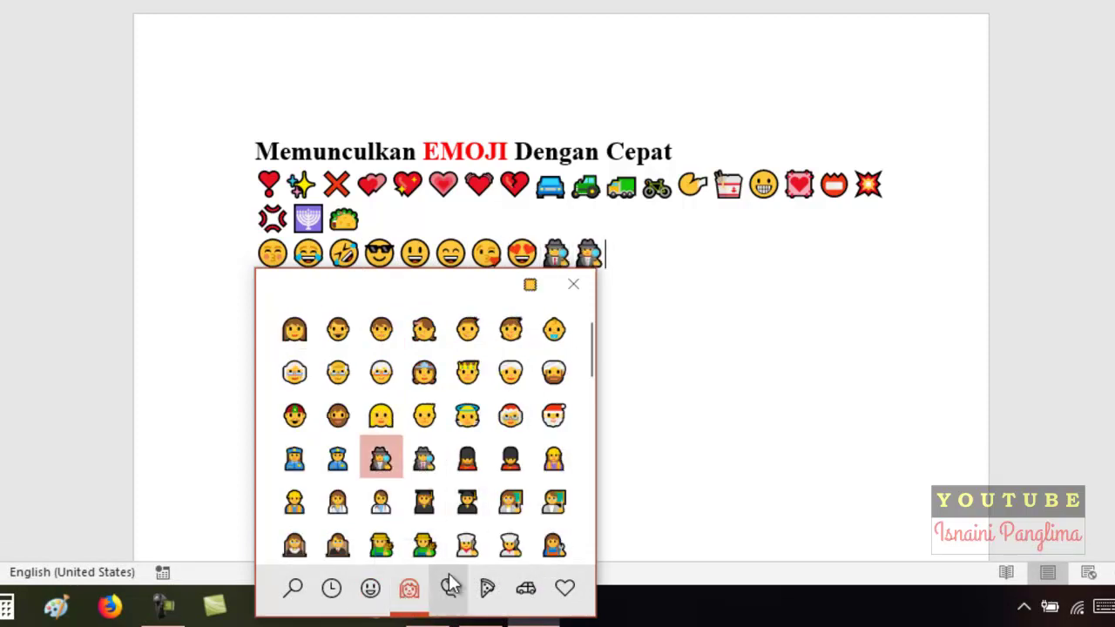
{"action": "left_click", "coordinate": [450, 587]}
{"action": "left_click", "coordinate": [455, 425]}
{"action": "left_click", "coordinate": [381, 371]}
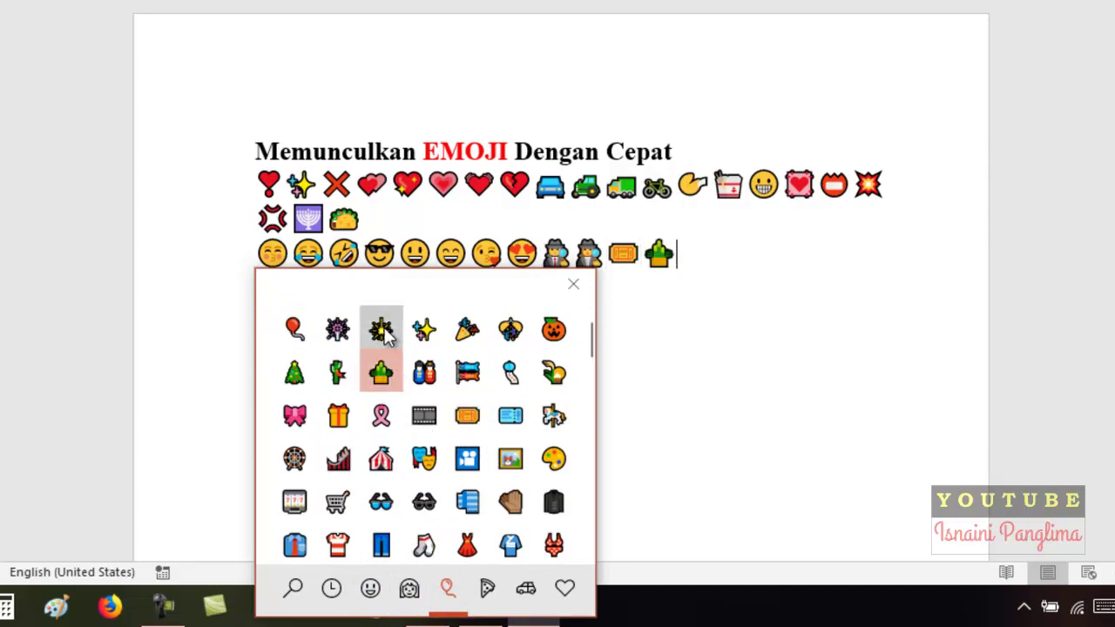
{"action": "left_click", "coordinate": [381, 328]}
{"action": "left_click", "coordinate": [294, 328]}
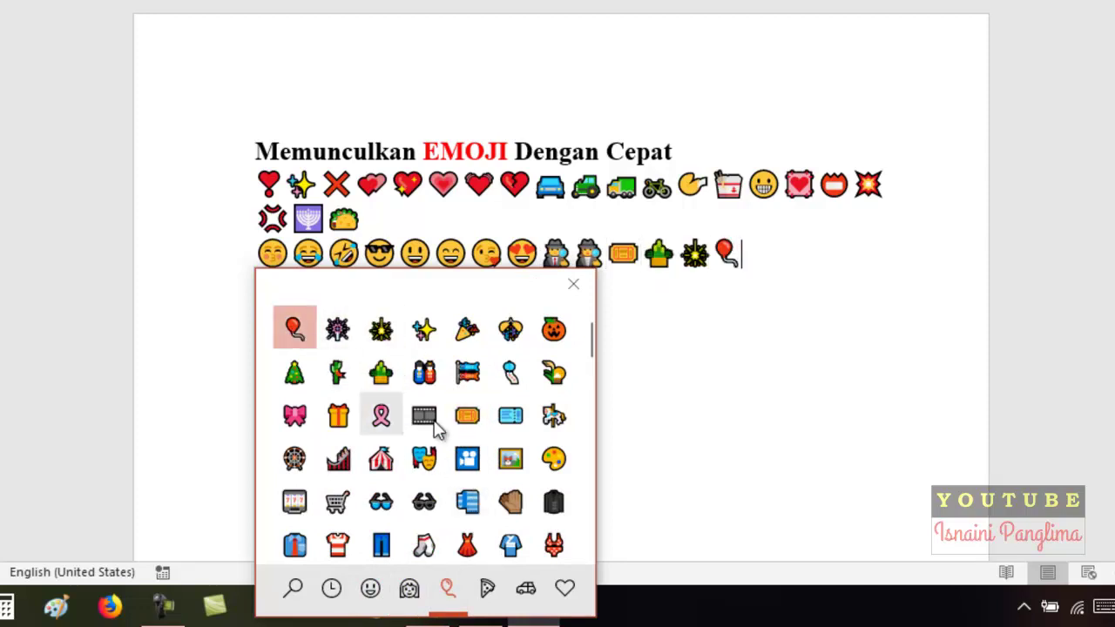
{"action": "left_click", "coordinate": [521, 510]}
{"action": "left_click", "coordinate": [467, 545]}
Step: Add shamrock, seedling and fallen-leaf emoji from Food and plants
{"action": "left_click", "coordinate": [487, 588]}
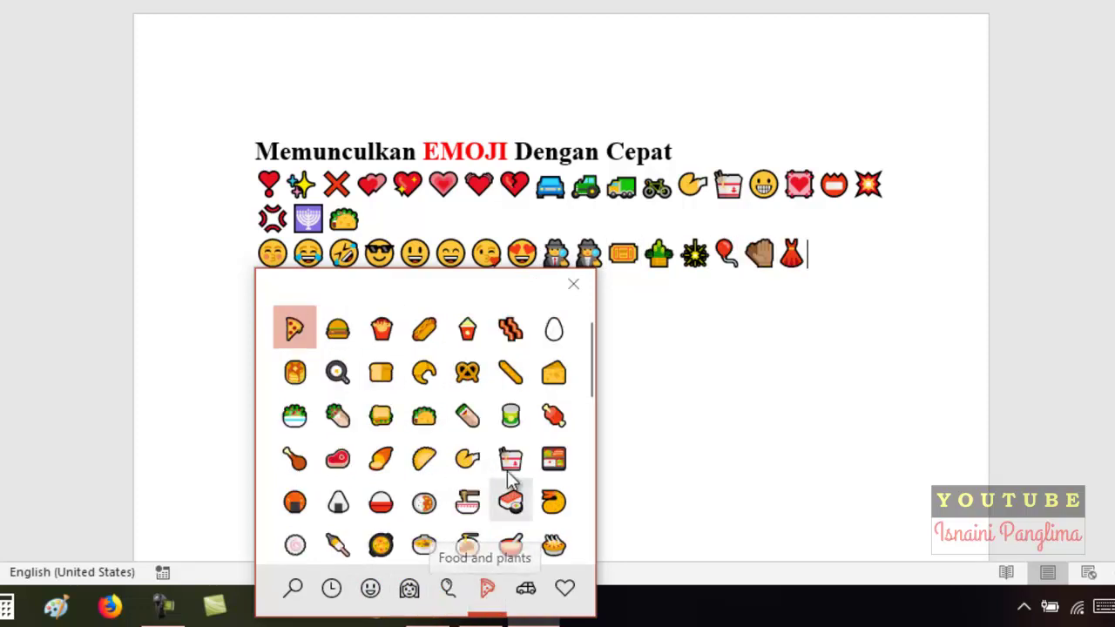
{"action": "scroll", "coordinate": [510, 478], "scroll_direction": "down", "scroll_amount": 3}
{"action": "scroll", "coordinate": [510, 487], "scroll_direction": "down", "scroll_amount": 5}
{"action": "scroll", "coordinate": [510, 497], "scroll_direction": "down", "scroll_amount": 2}
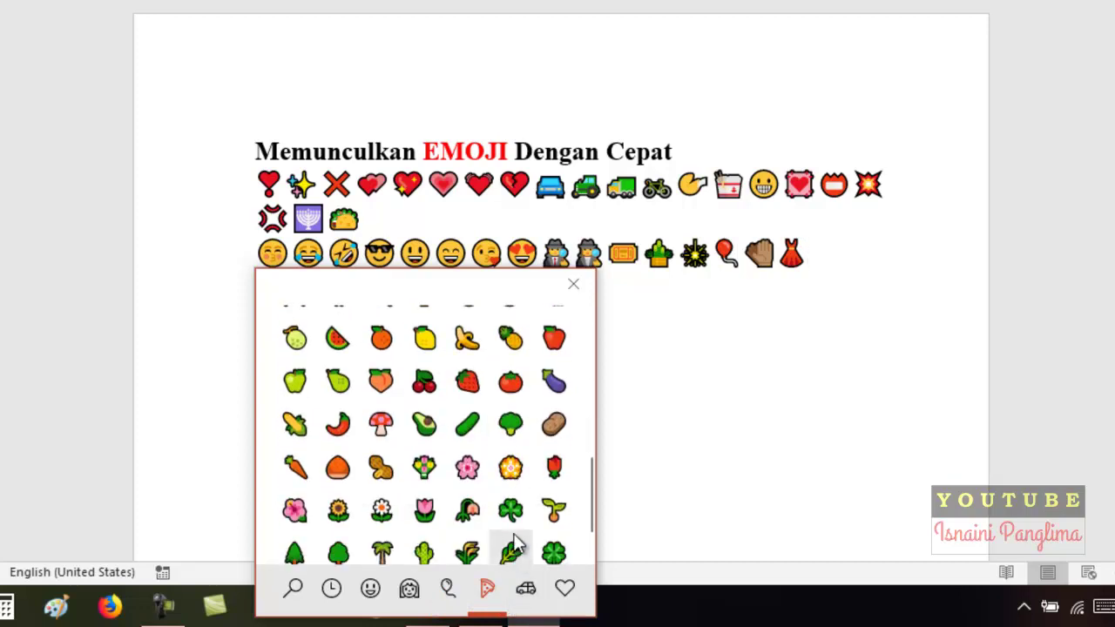
{"action": "left_click", "coordinate": [510, 510]}
{"action": "left_click", "coordinate": [554, 510]}
{"action": "scroll", "coordinate": [498, 509], "scroll_direction": "down", "scroll_amount": 1}
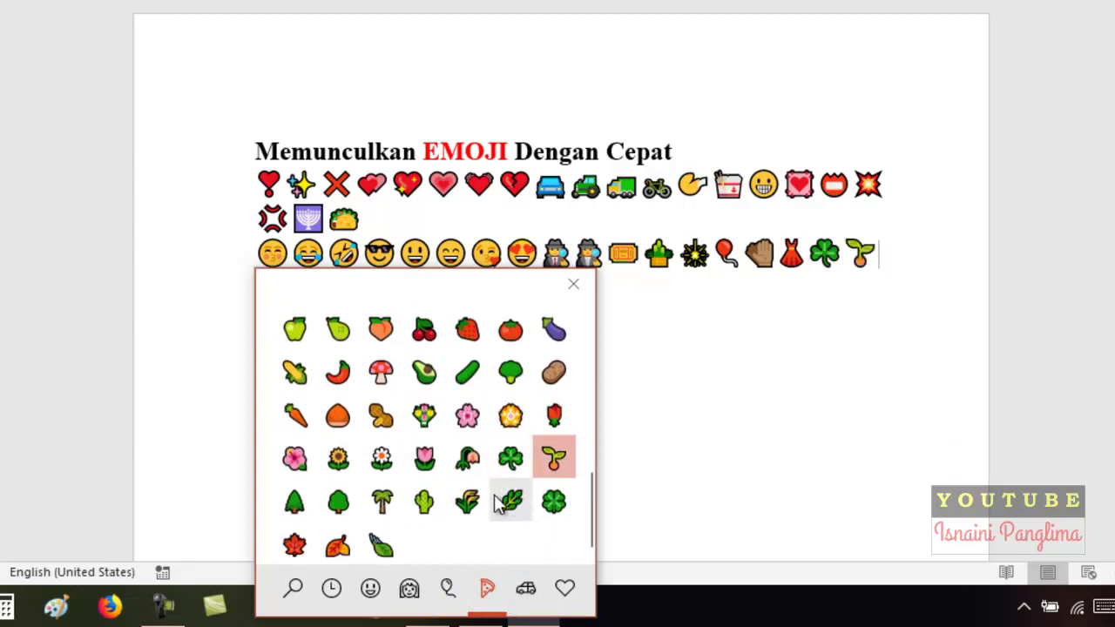
{"action": "left_click", "coordinate": [337, 545]}
Step: Close the emoji panel, start a new line and reopen the panel
{"action": "left_click", "coordinate": [573, 284]}
{"action": "key", "text": "Return"}
{"action": "key", "text": "super+period"}
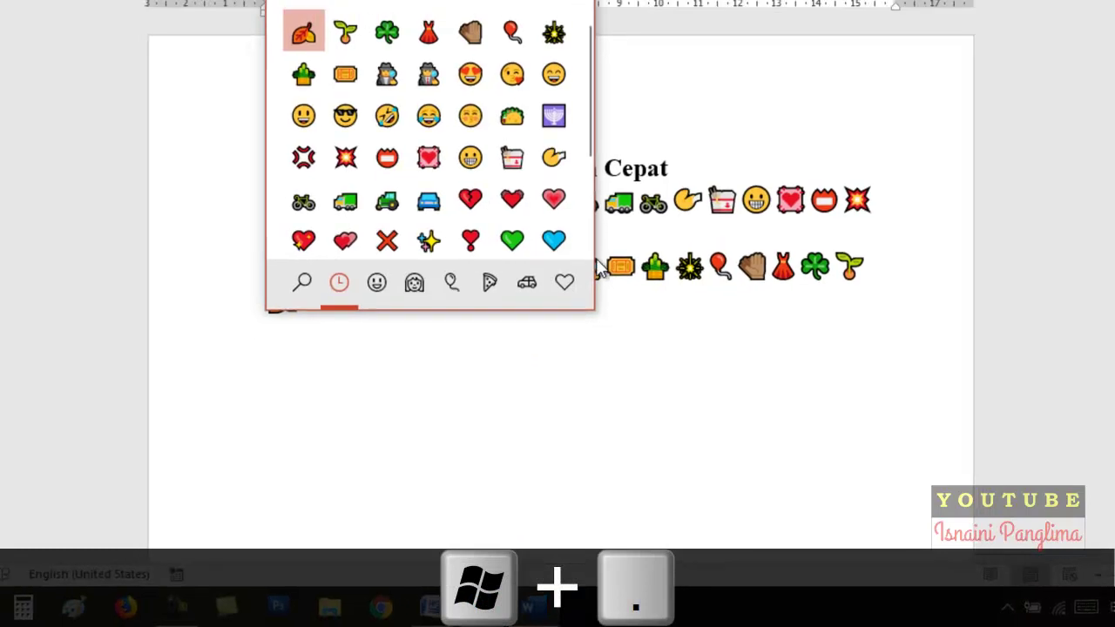
Step: Add train, green truck, taxi, blue car, bus, scooter, latin cross and collision emoji
{"action": "left_click", "coordinate": [496, 316]}
{"action": "left_click", "coordinate": [530, 316]}
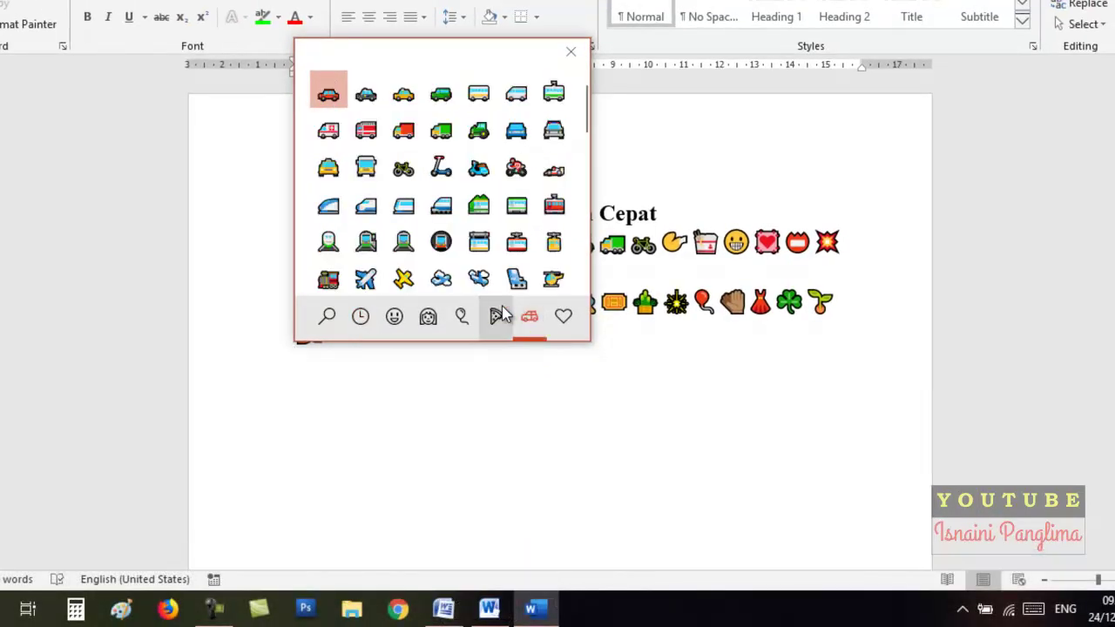
{"action": "left_click", "coordinate": [441, 205]}
{"action": "left_click", "coordinate": [441, 130]}
{"action": "left_click", "coordinate": [403, 93]}
{"action": "left_click", "coordinate": [365, 93]}
{"action": "left_click", "coordinate": [365, 166]}
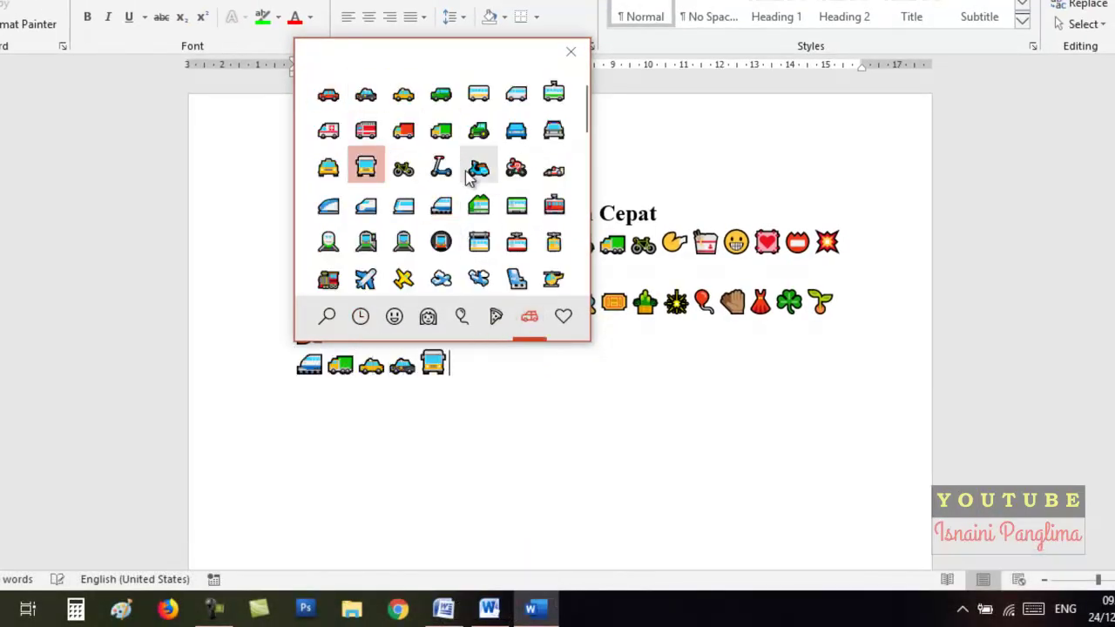
{"action": "left_click", "coordinate": [478, 167]}
{"action": "left_click", "coordinate": [563, 316]}
{"action": "left_click", "coordinate": [516, 203]}
Step: Add heart envelope, heart box, red heart and another heart envelope emoji
{"action": "left_click", "coordinate": [515, 167]}
{"action": "left_click", "coordinate": [441, 167]}
{"action": "left_click", "coordinate": [403, 166]}
{"action": "left_click", "coordinate": [366, 167]}
{"action": "left_click", "coordinate": [440, 166]}
Step: Add three blue signs, restroom, COOL and curved-arrow sign emoji, then close the panel
{"action": "scroll", "coordinate": [485, 200], "scroll_direction": "down", "scroll_amount": 3}
{"action": "scroll", "coordinate": [485, 201], "scroll_direction": "down", "scroll_amount": 5}
{"action": "scroll", "coordinate": [480, 193], "scroll_direction": "down", "scroll_amount": 5}
{"action": "left_click", "coordinate": [441, 188]}
{"action": "left_click", "coordinate": [366, 188]}
{"action": "left_click", "coordinate": [479, 189]}
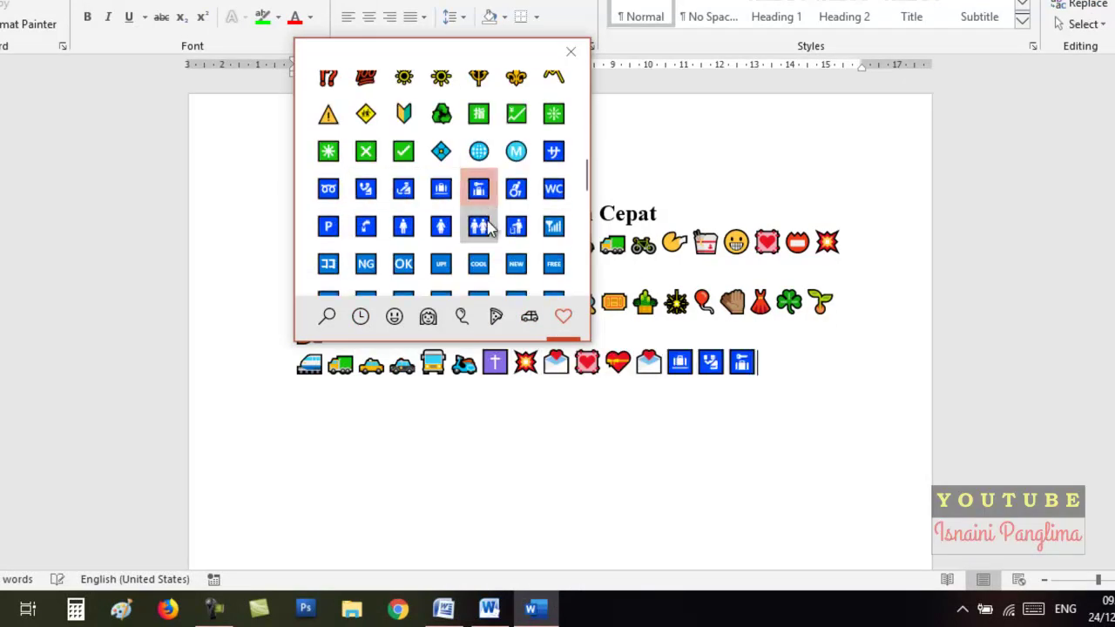
{"action": "left_click", "coordinate": [478, 225]}
{"action": "left_click", "coordinate": [478, 263]}
{"action": "left_click", "coordinate": [365, 226]}
{"action": "key", "text": "Escape"}
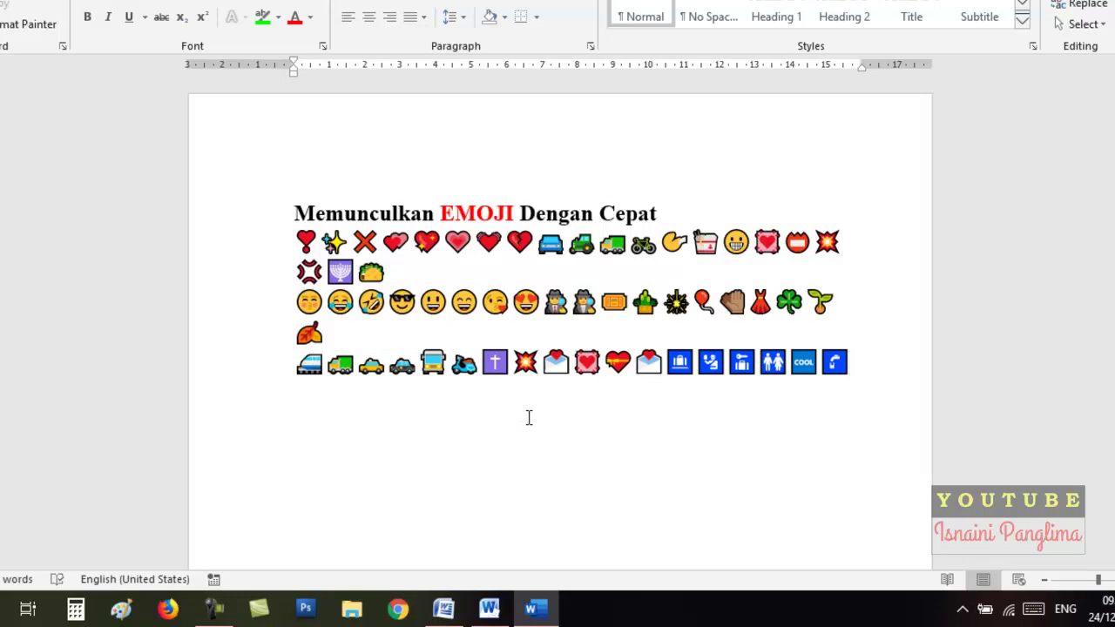